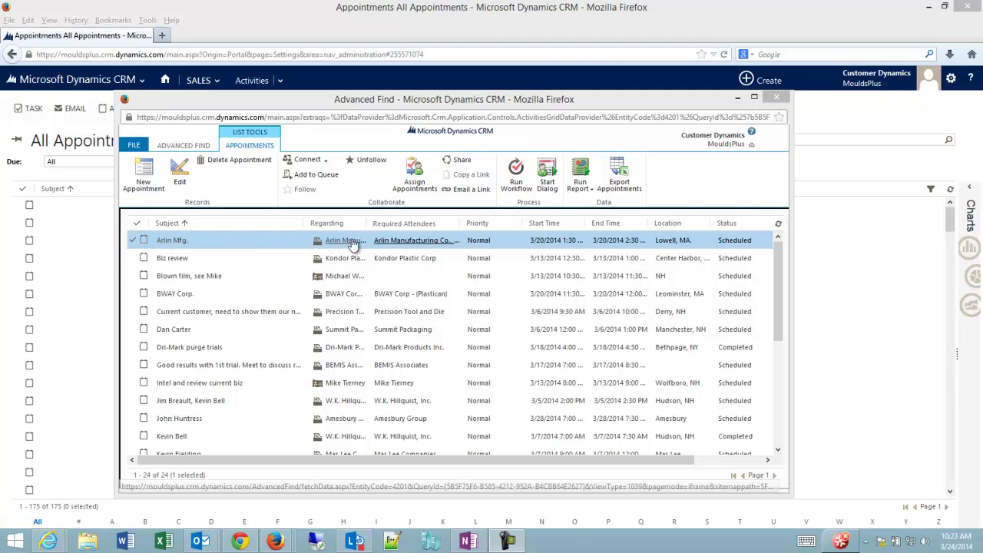
Open the Arlin Mfg. appointment for 3/20/2014, 1:30–2:30 PM, in Lowell, MA
{"action": "double_click", "coordinate": [272, 246]}
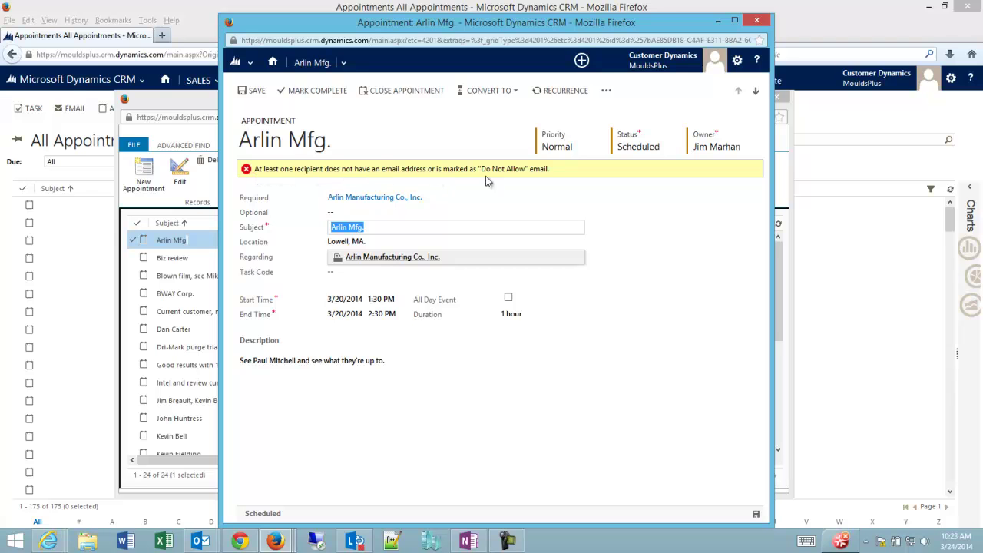
{"action": "left_click", "coordinate": [523, 188]}
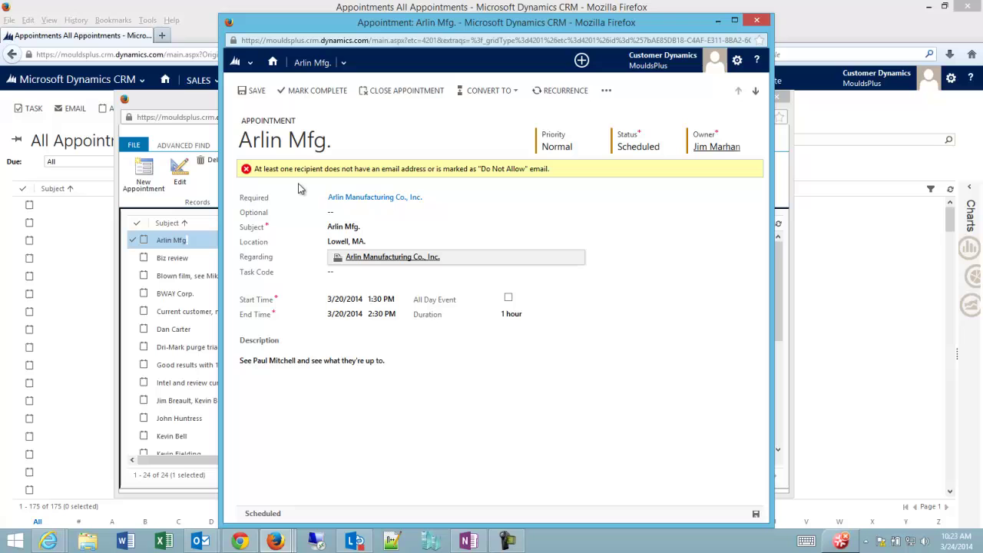
Open the Arlin Manufacturing attendee account, then its contact record showing an email address
{"action": "left_click", "coordinate": [402, 201]}
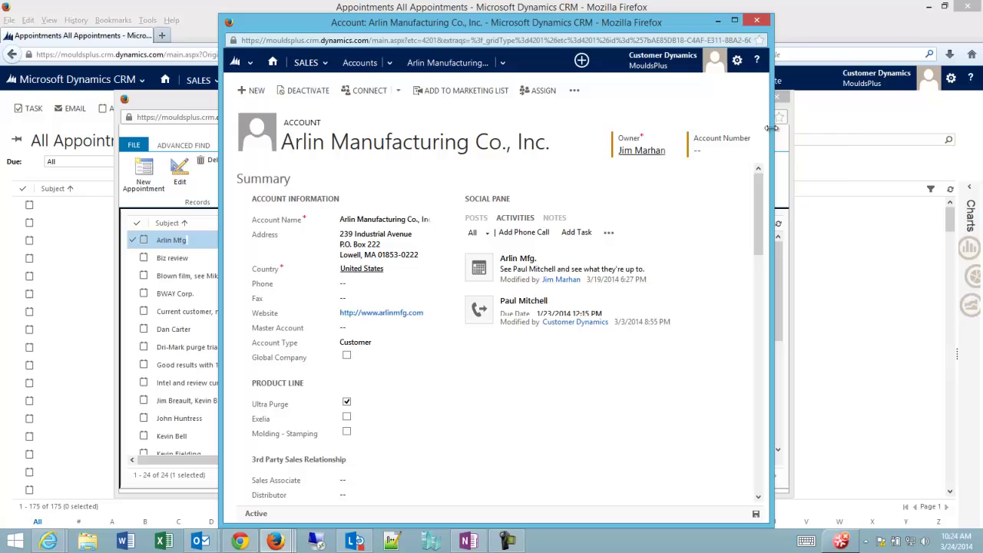
{"action": "left_click_drag", "start_coordinate": [771, 130], "coordinate": [928, 122]}
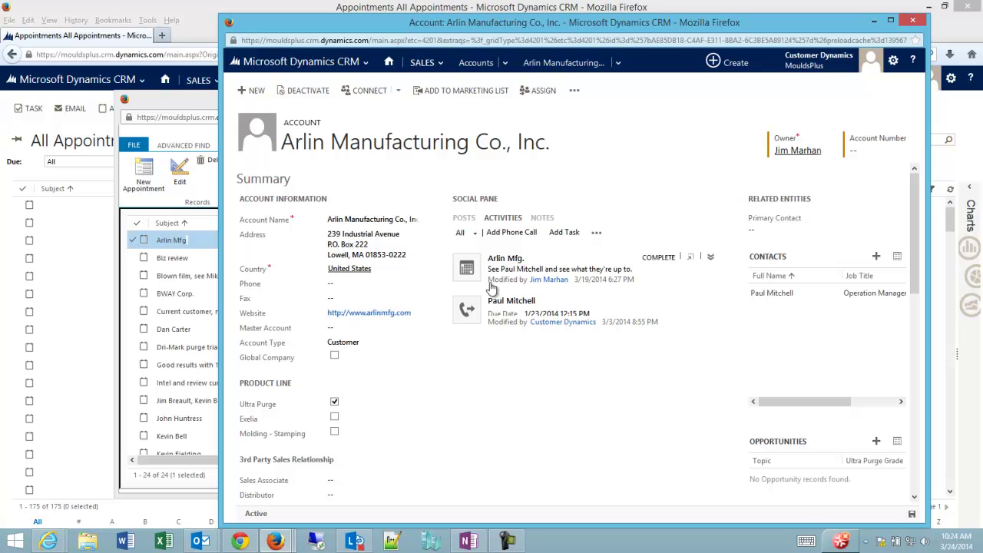
{"action": "double_click", "coordinate": [819, 295]}
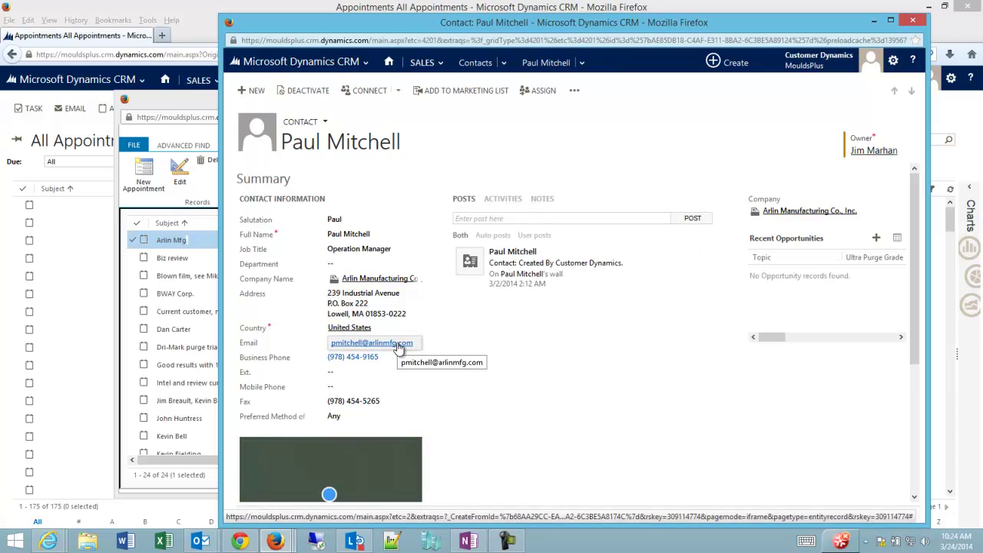
Close the contact, reopen the Arlin Mfg. appointment to check Required, then close it
{"action": "left_click", "coordinate": [913, 22]}
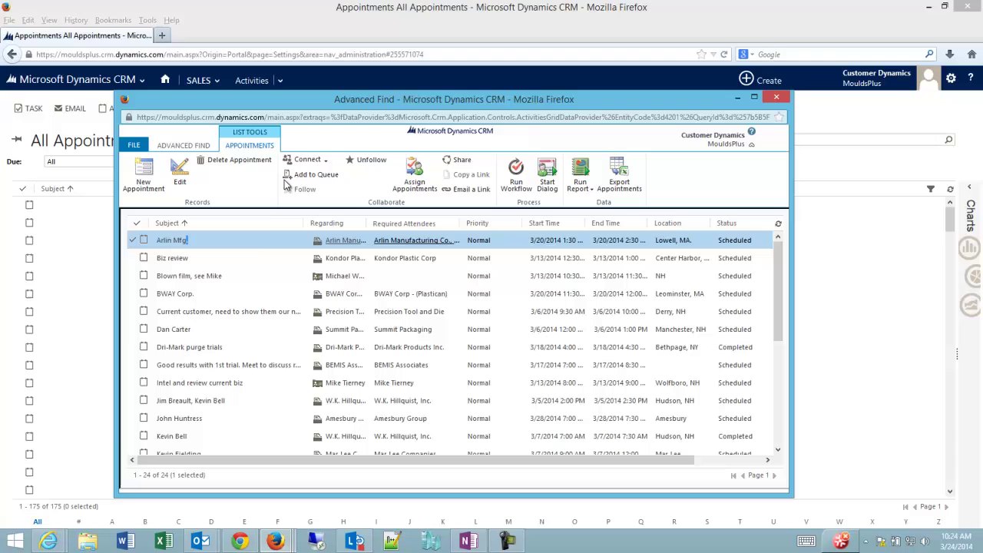
{"action": "double_click", "coordinate": [256, 243]}
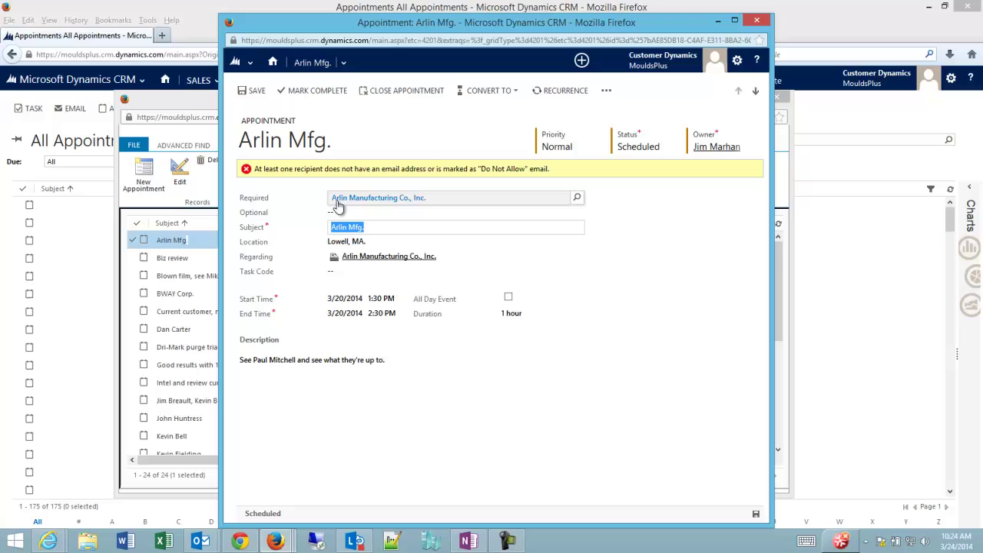
{"action": "left_click", "coordinate": [453, 198]}
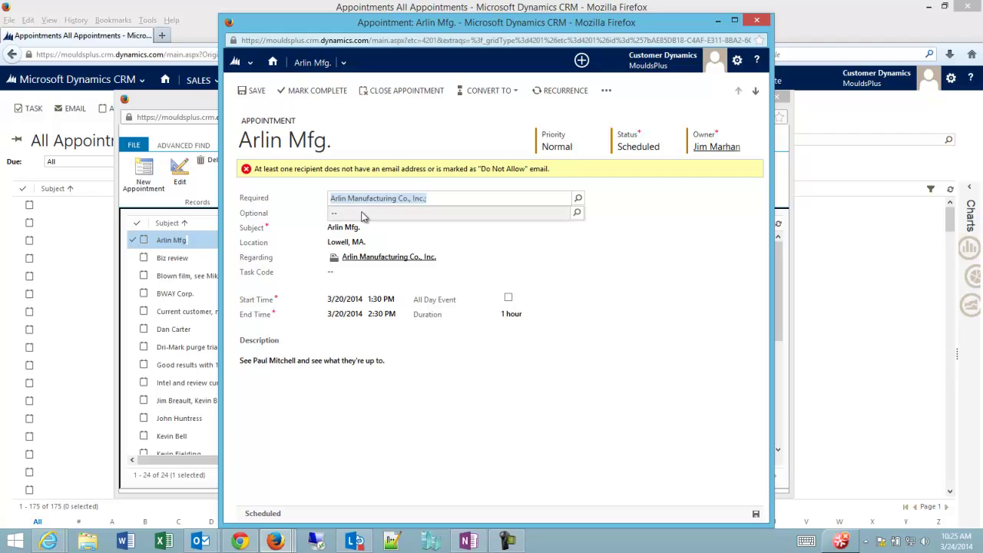
{"action": "left_click", "coordinate": [757, 20]}
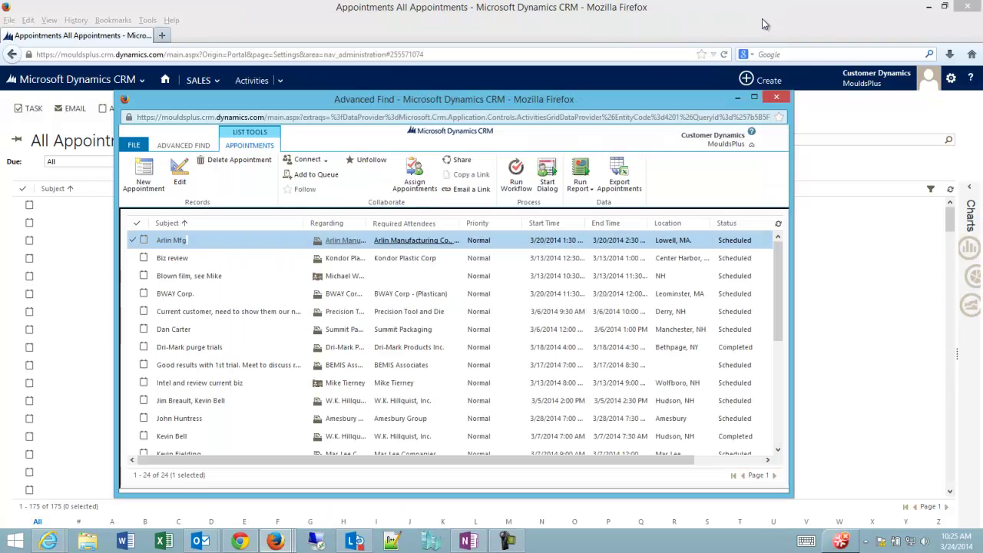
Open the Blown film appointment and view its Regarding contact, then close that contact
{"action": "double_click", "coordinate": [394, 276]}
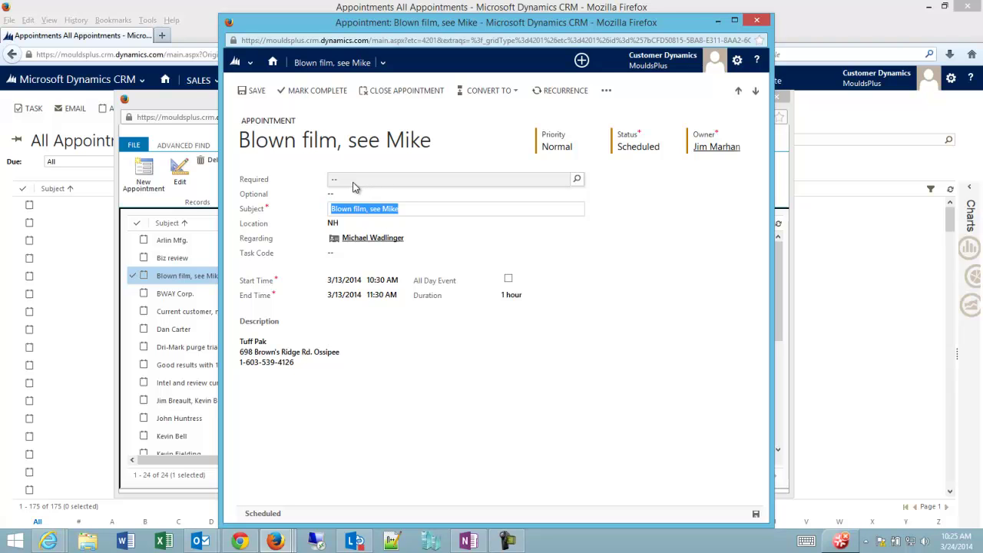
{"action": "left_click", "coordinate": [367, 243]}
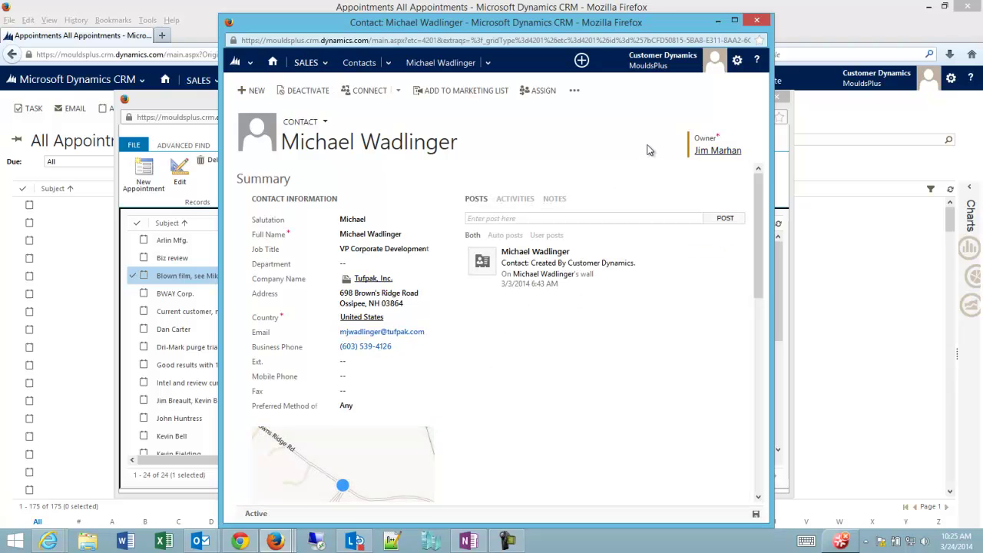
{"action": "key", "text": "ctrl+w"}
Open the Amesbury Group appointment's account and its primary contact's email, then close the contact
{"action": "double_click", "coordinate": [237, 417]}
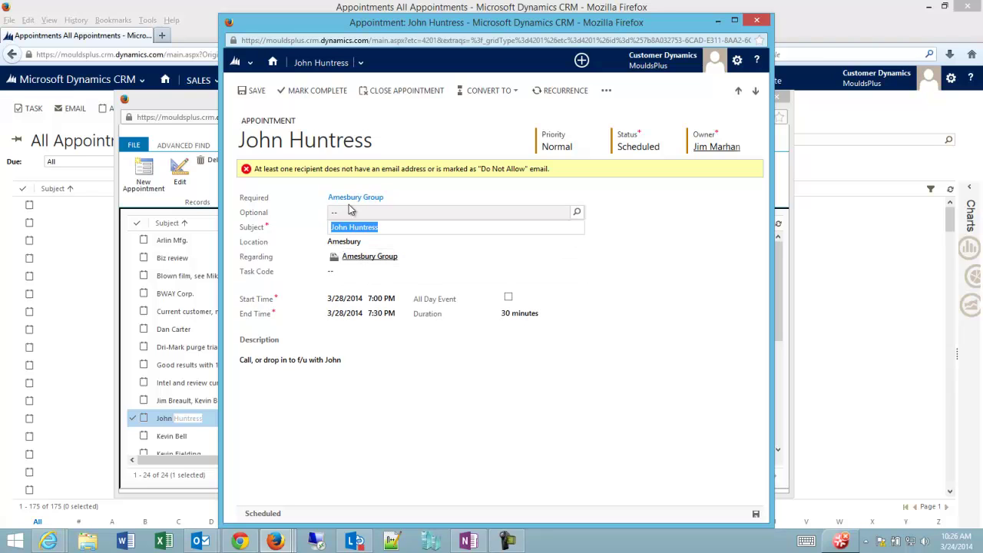
{"action": "left_click", "coordinate": [409, 199]}
{"action": "left_click", "coordinate": [356, 198]}
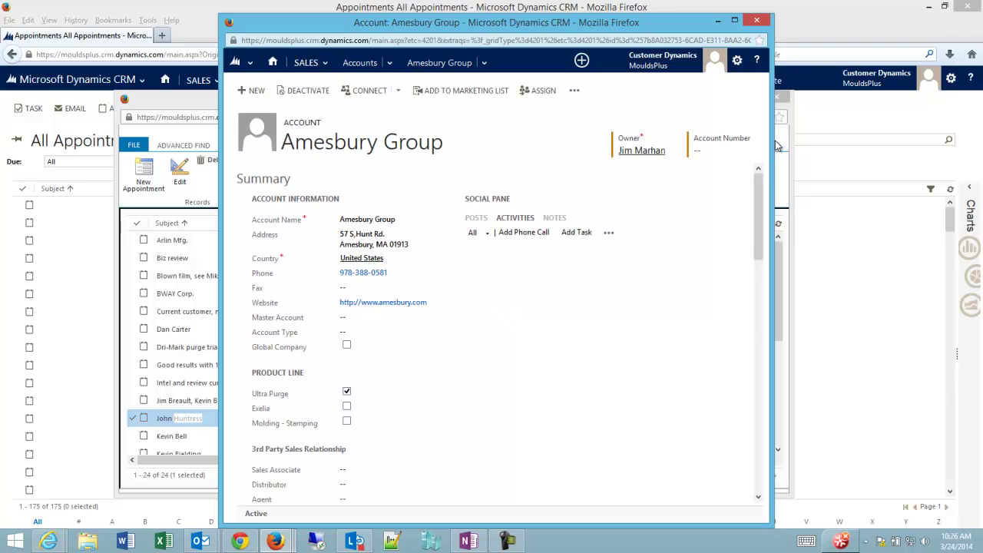
{"action": "left_click_drag", "start_coordinate": [772, 150], "coordinate": [916, 136]}
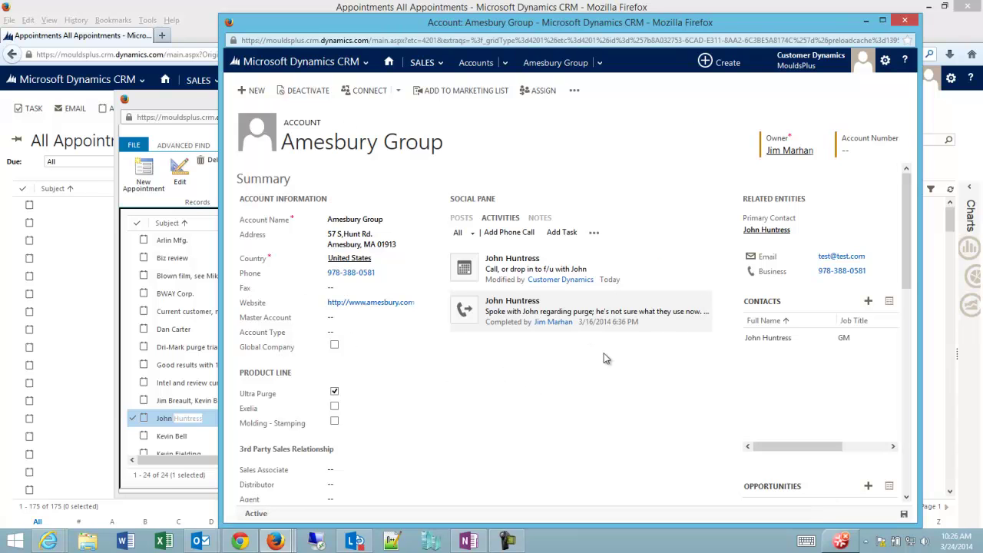
{"action": "left_click", "coordinate": [770, 231]}
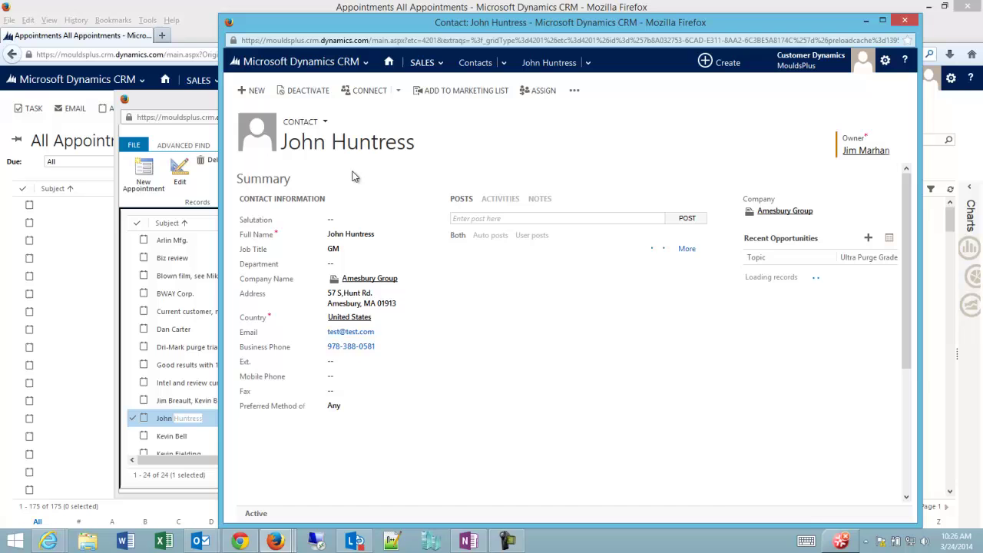
{"action": "key", "text": "ctrl+w"}
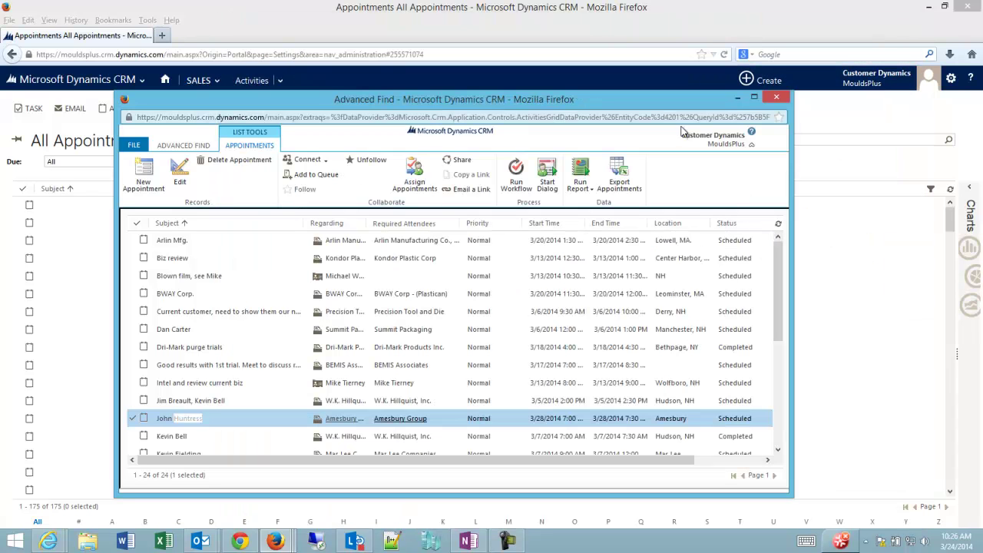
Replace Amesbury Group in Required with the lead (second search result) and save the appointment
{"action": "double_click", "coordinate": [290, 424]}
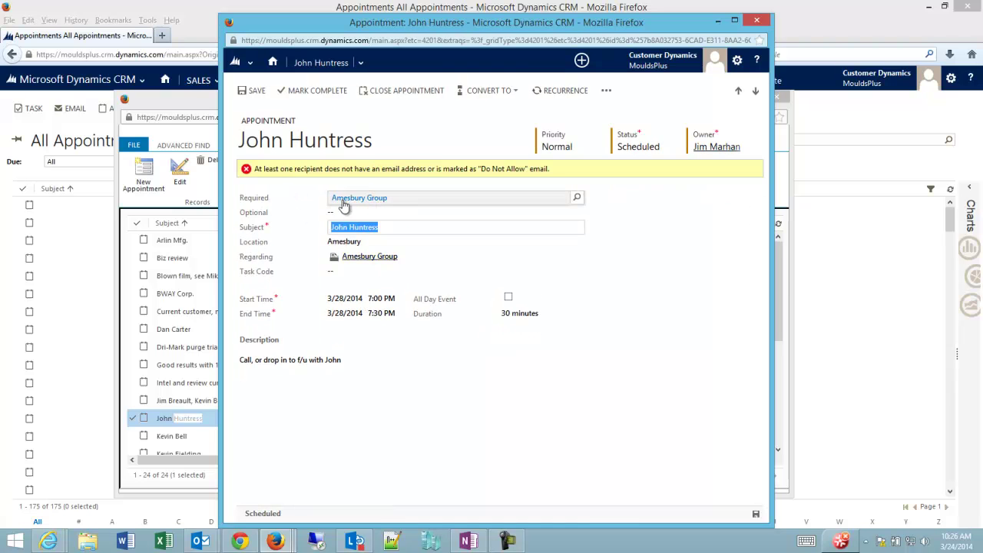
{"action": "left_click", "coordinate": [406, 198]}
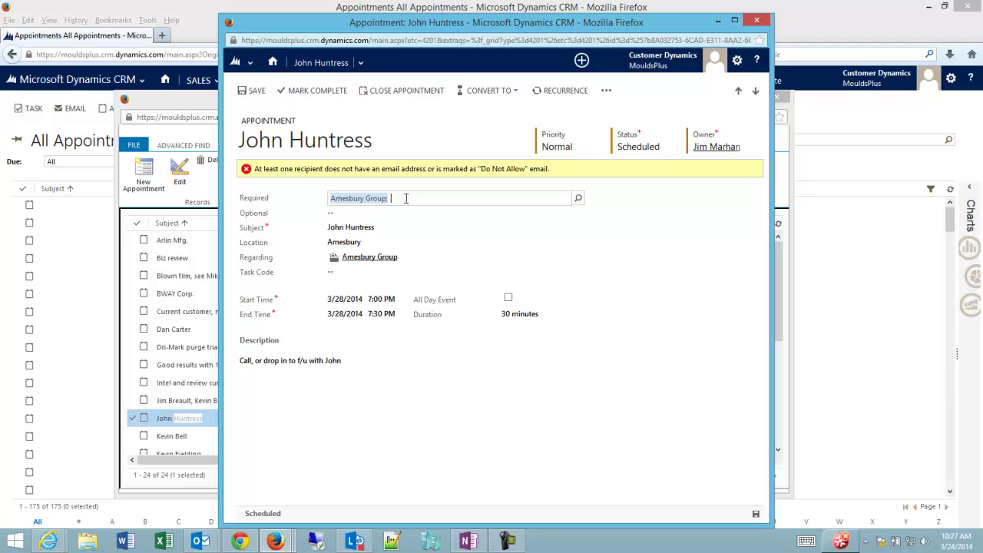
{"action": "key", "text": "Delete"}
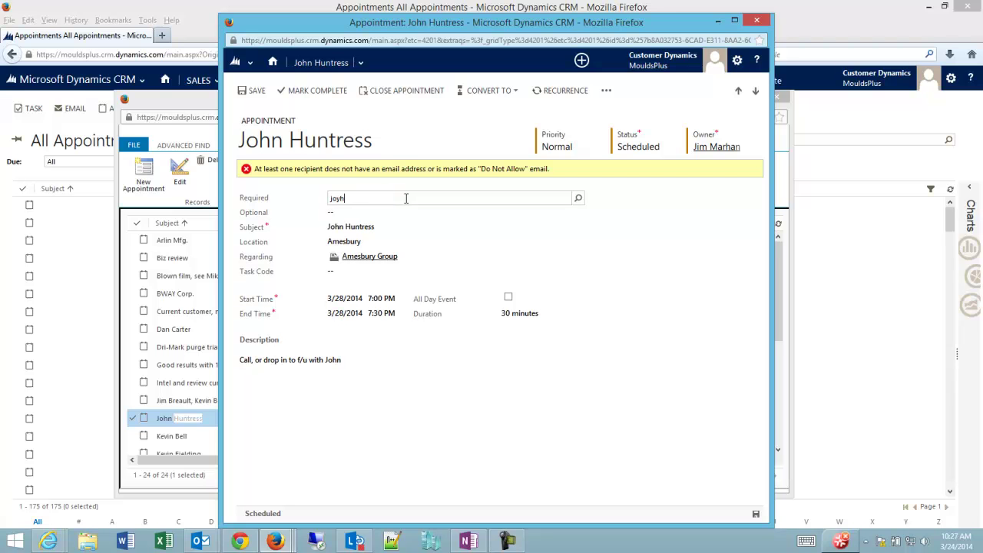
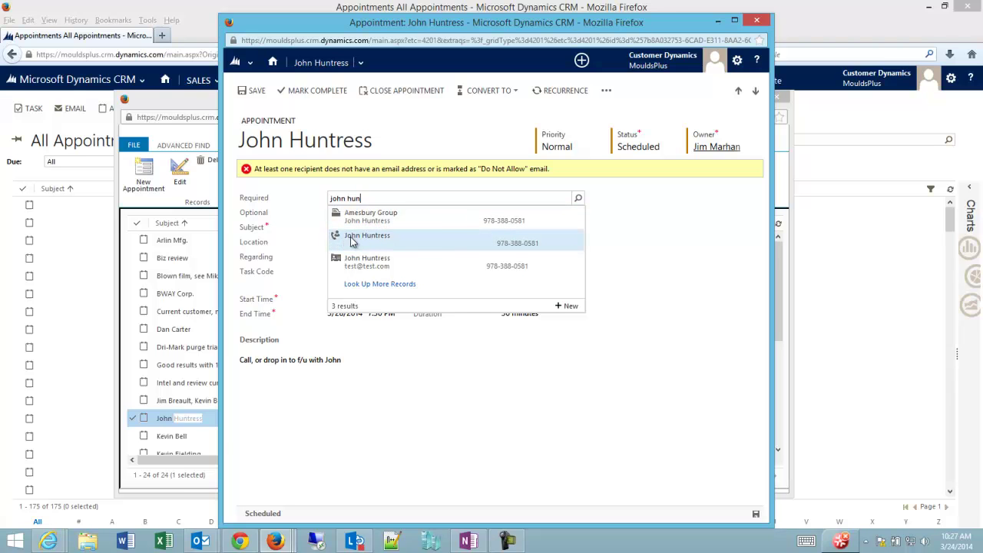
{"action": "left_click", "coordinate": [421, 244]}
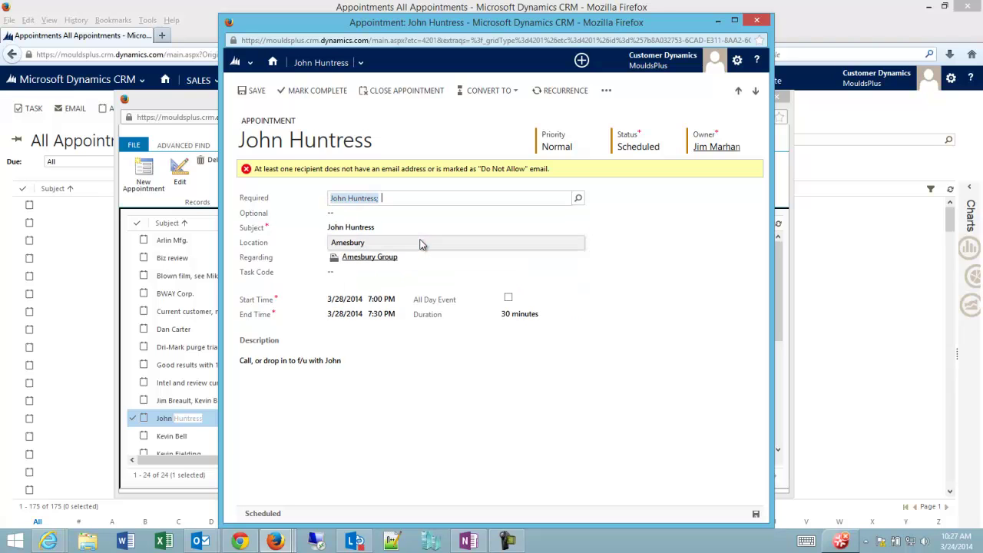
{"action": "left_click", "coordinate": [361, 218]}
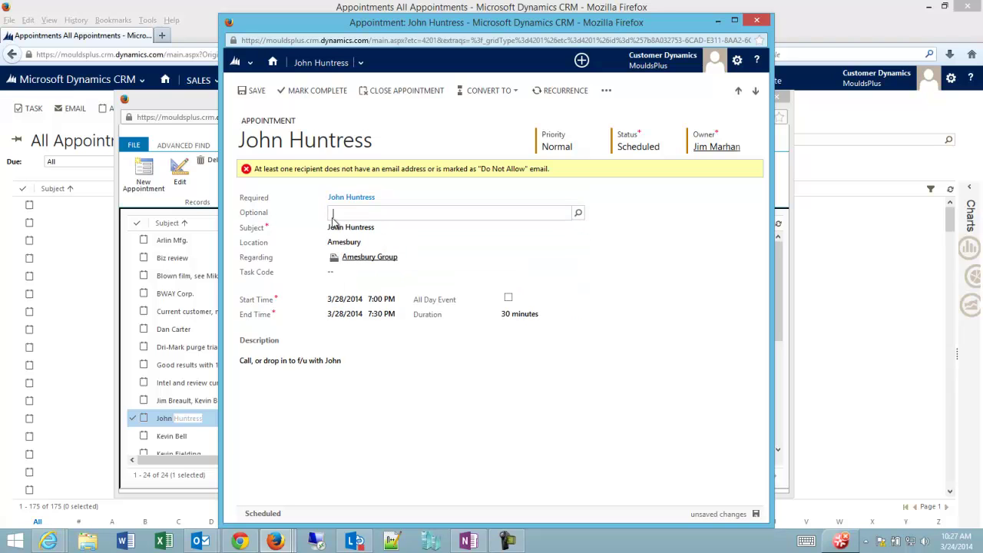
{"action": "left_click", "coordinate": [751, 516]}
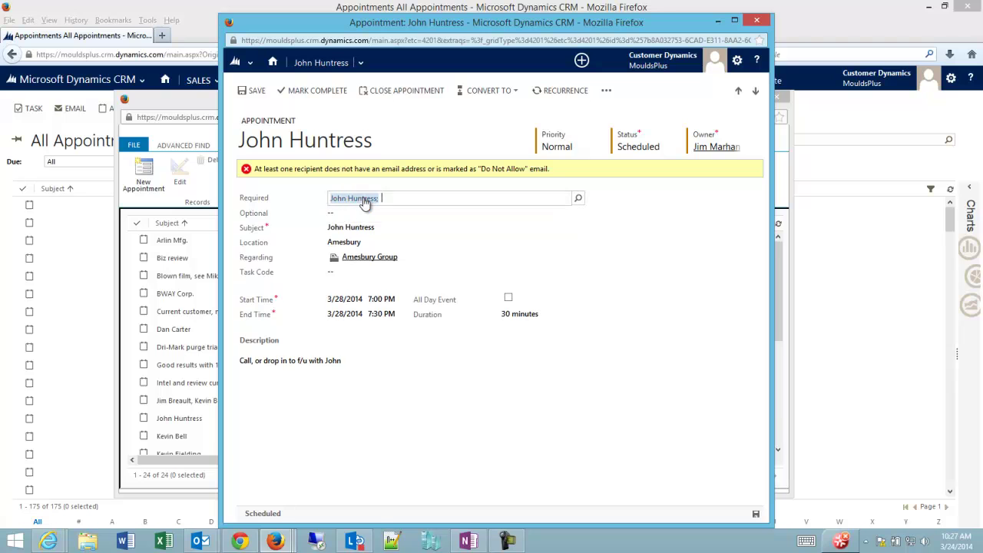
Swap the Required lead for the same-named contact with an email (third result) and save
{"action": "left_click", "coordinate": [354, 198]}
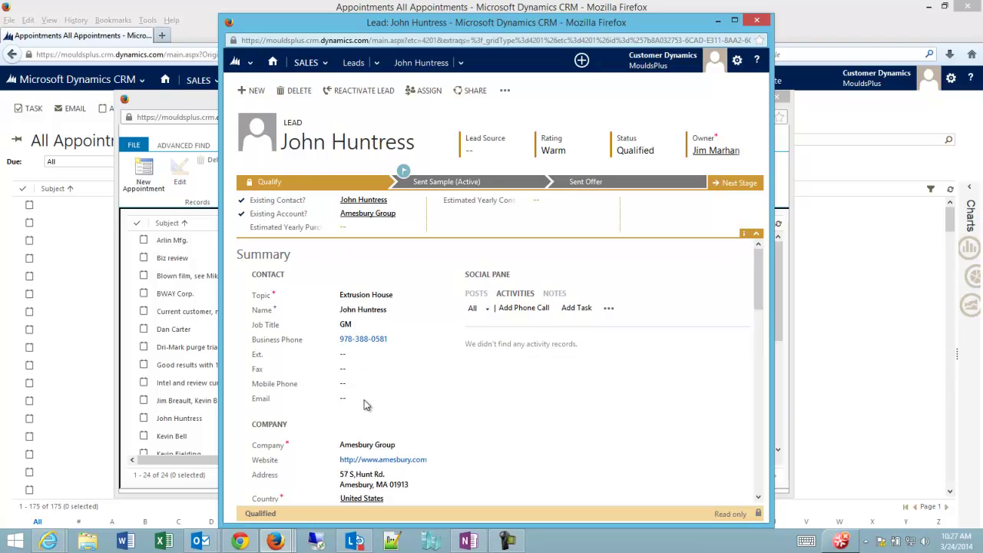
{"action": "left_click", "coordinate": [757, 20]}
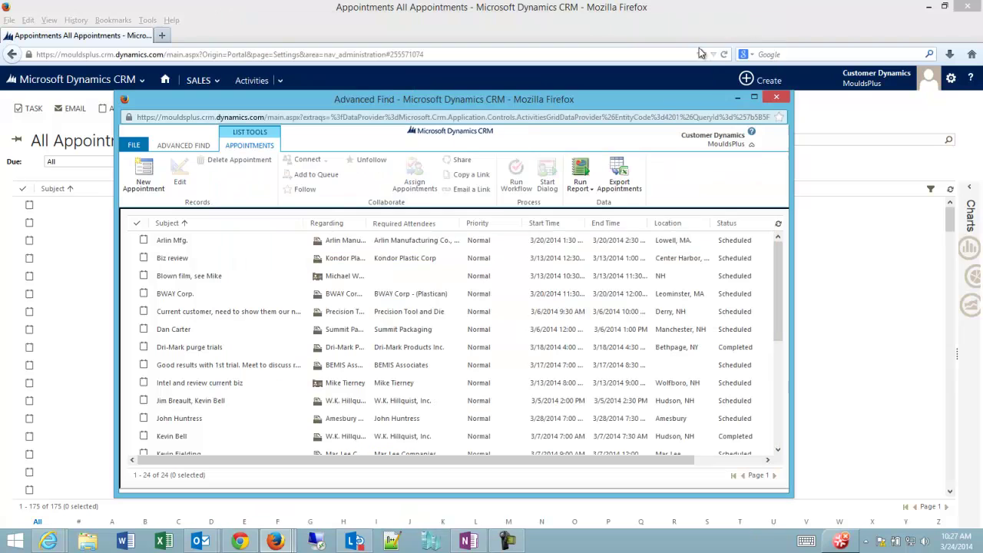
{"action": "double_click", "coordinate": [253, 420]}
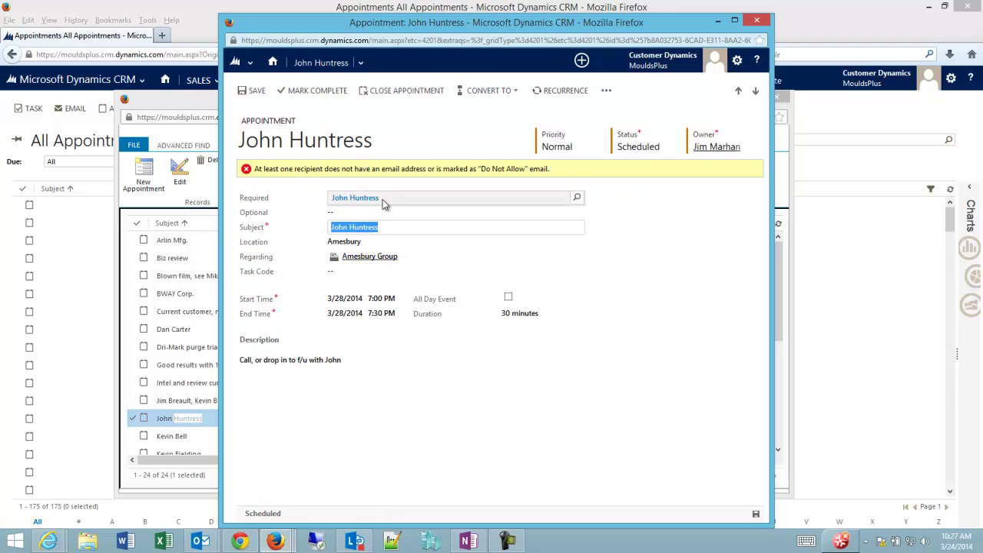
{"action": "left_click", "coordinate": [387, 198]}
{"action": "key", "text": "BackSpace"}
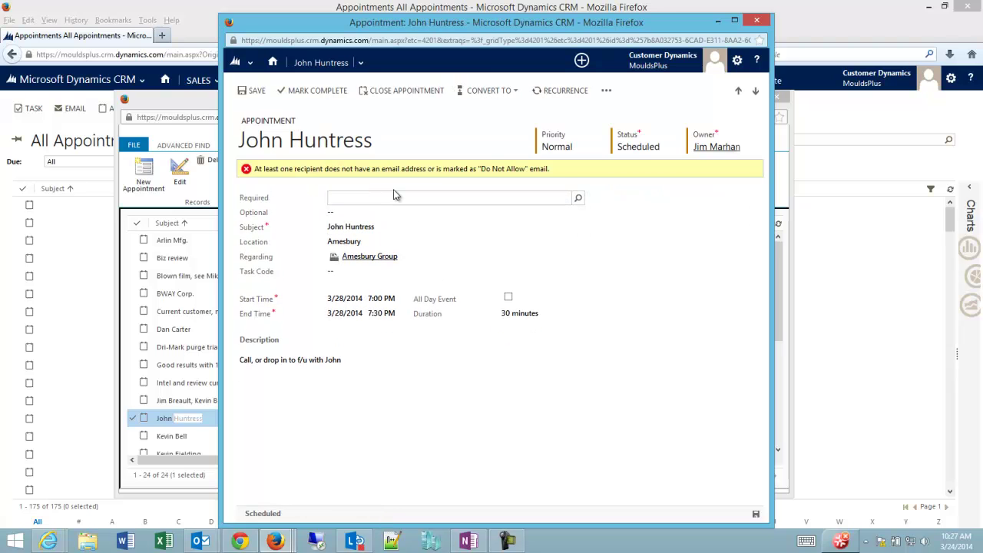
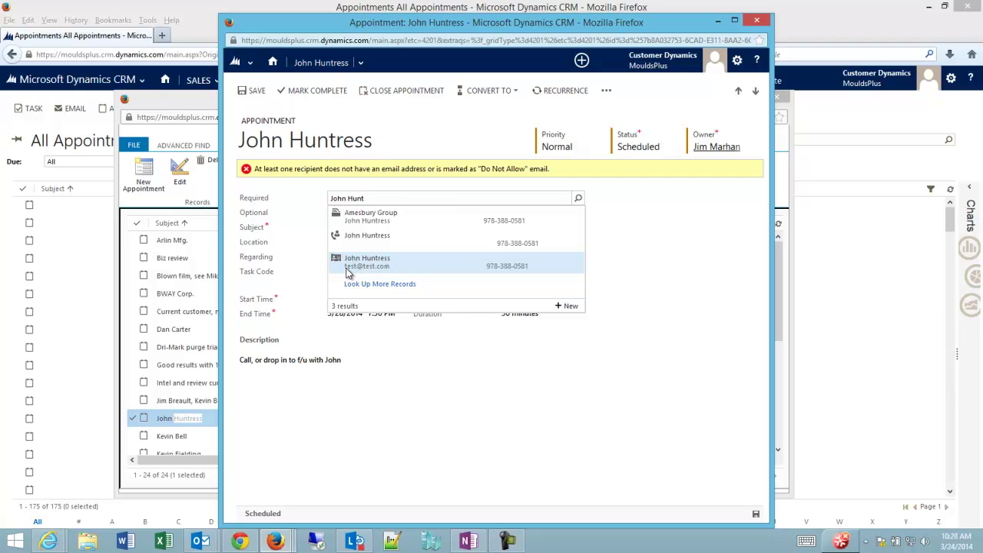
{"action": "left_click", "coordinate": [419, 266]}
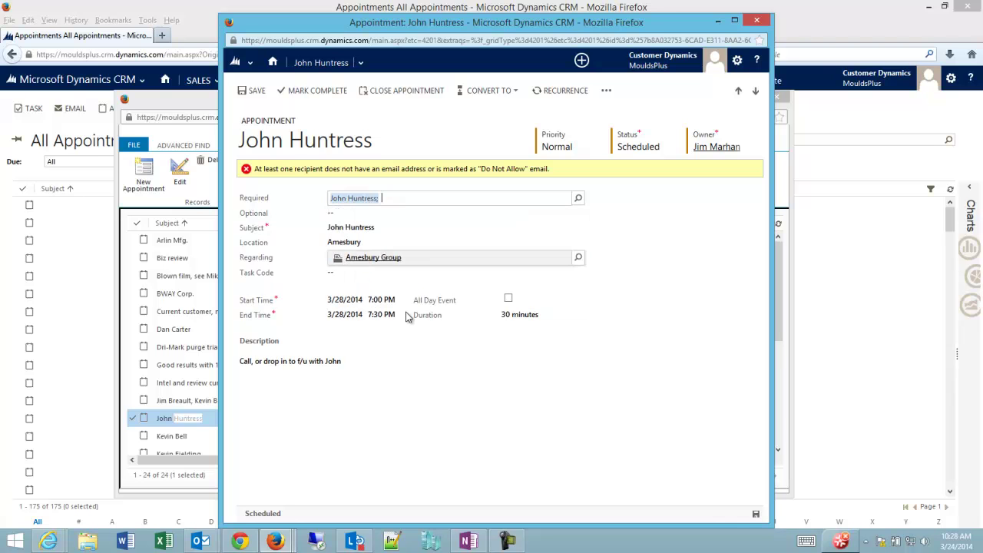
{"action": "left_click", "coordinate": [231, 430]}
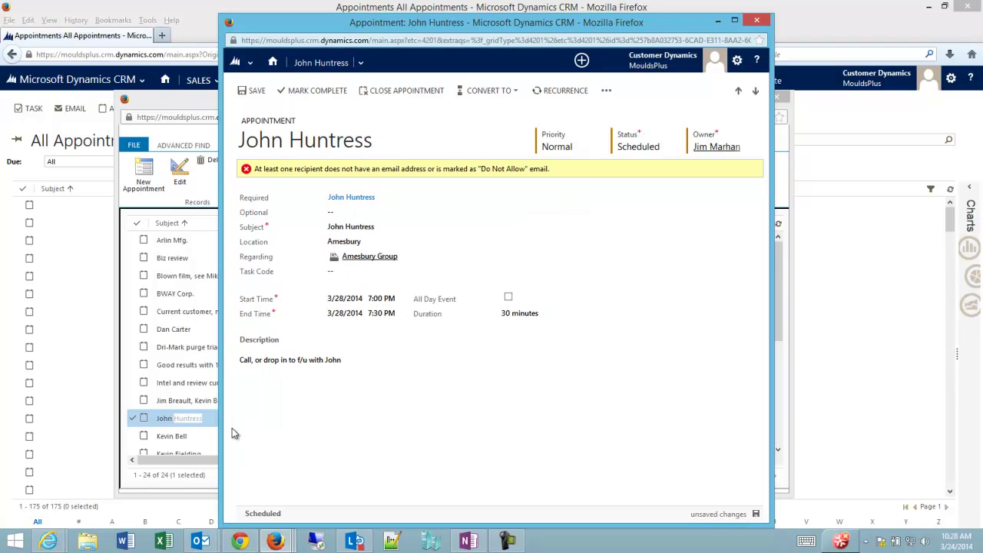
{"action": "left_click", "coordinate": [755, 515]}
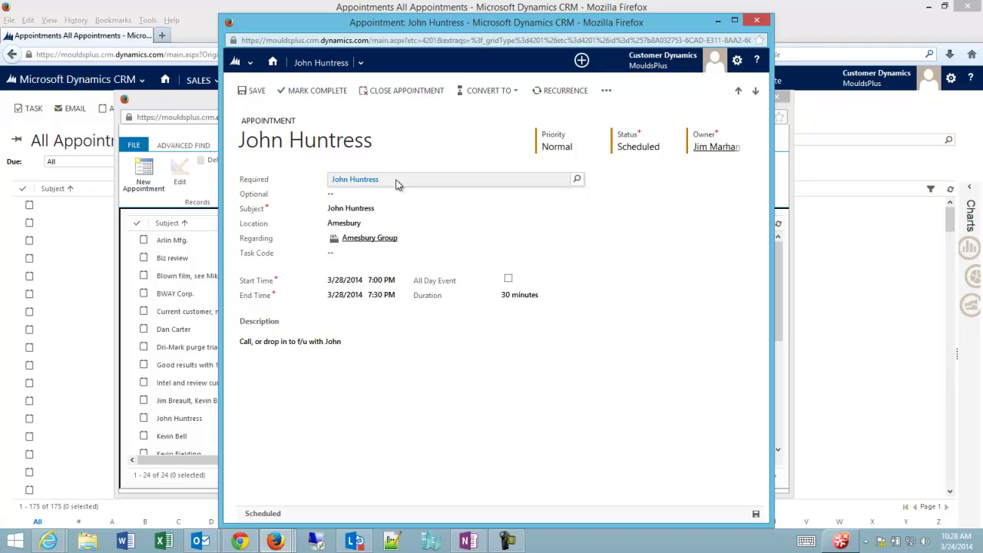
Create a new appointment with '### Wed ### Test' as its Required attendee
{"action": "left_click", "coordinate": [373, 239]}
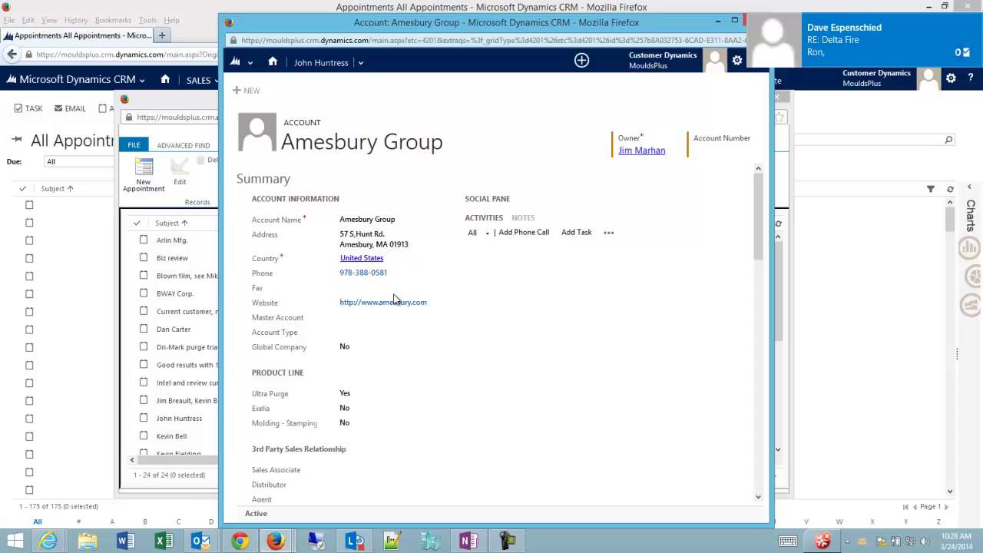
{"action": "left_click", "coordinate": [123, 105]}
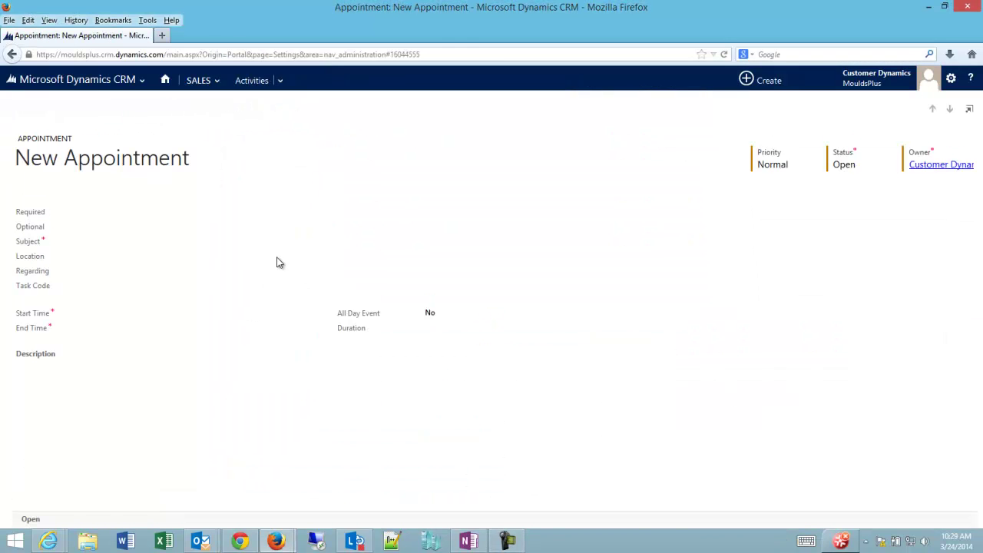
{"action": "left_click", "coordinate": [144, 198]}
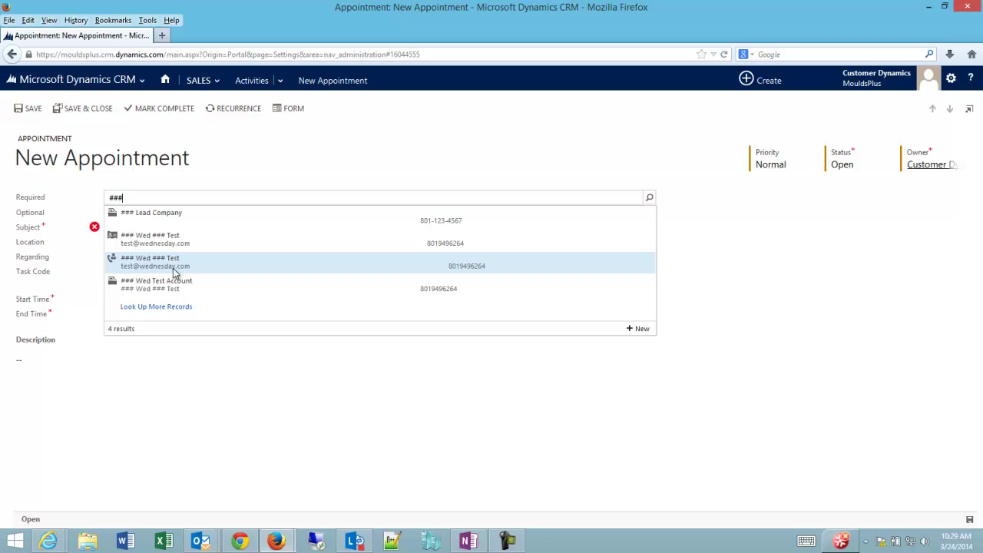
{"action": "left_click", "coordinate": [222, 265]}
{"action": "left_click", "coordinate": [137, 213]}
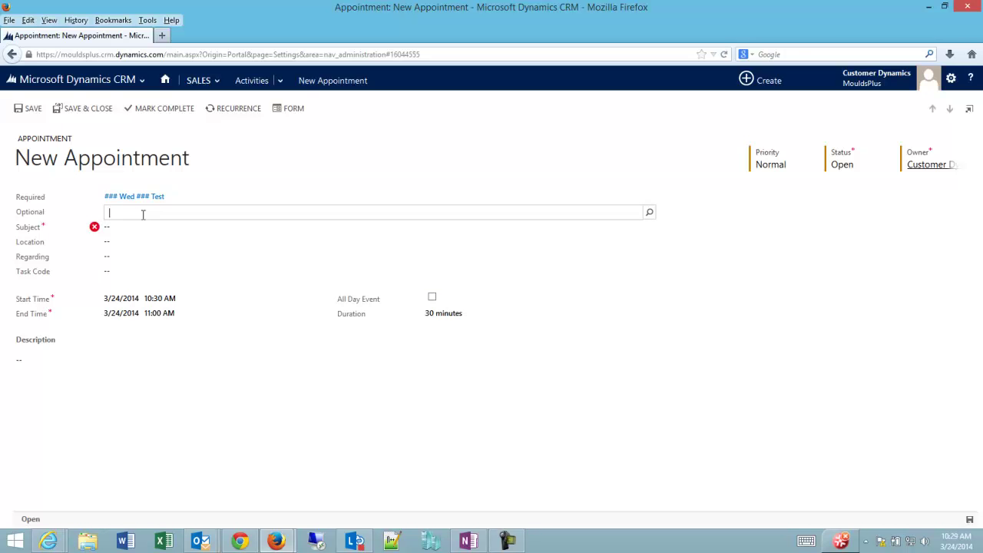